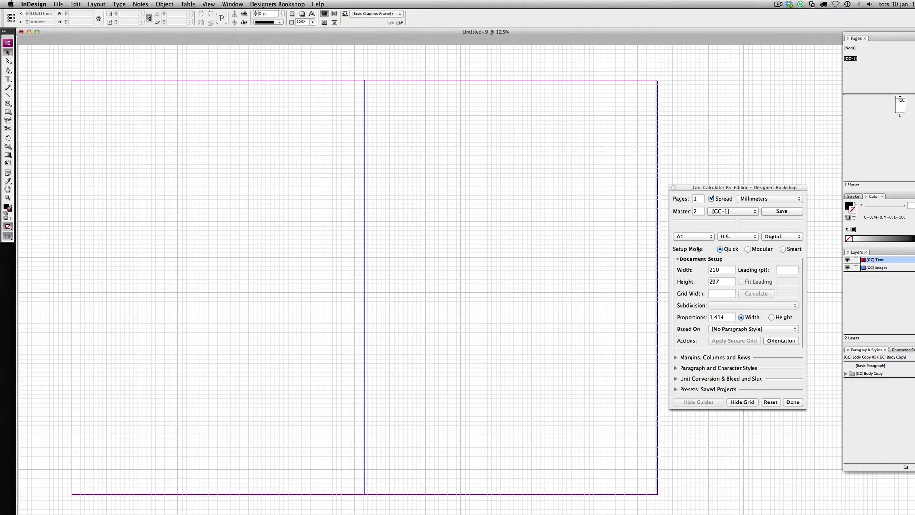
# Turn the A4 spread landscape and set a 13 pt leading, toggling Fit Leading
pyautogui.click(785, 341)
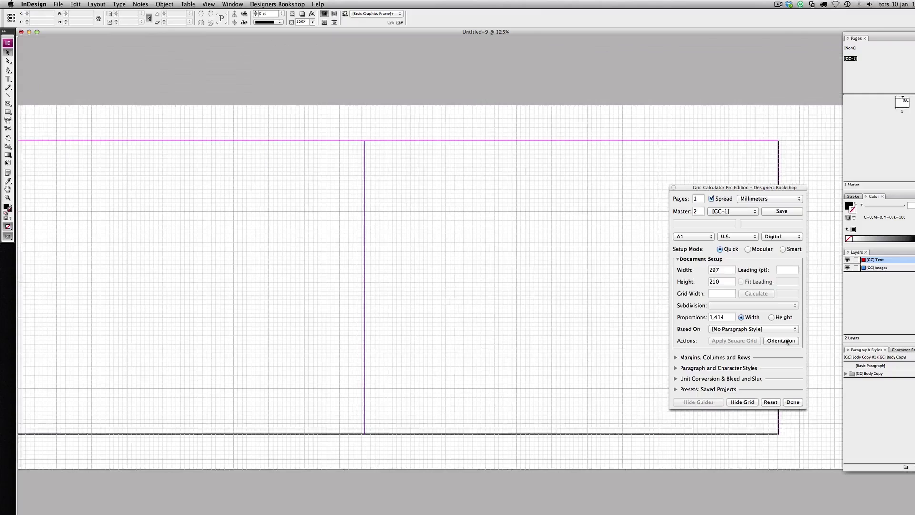
pyautogui.click(782, 270)
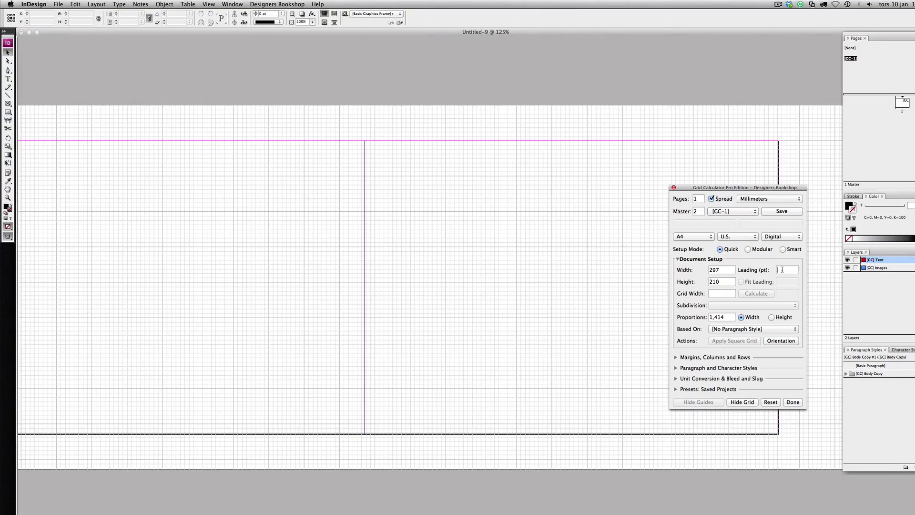
pyautogui.write('13')
pyautogui.click(740, 282)
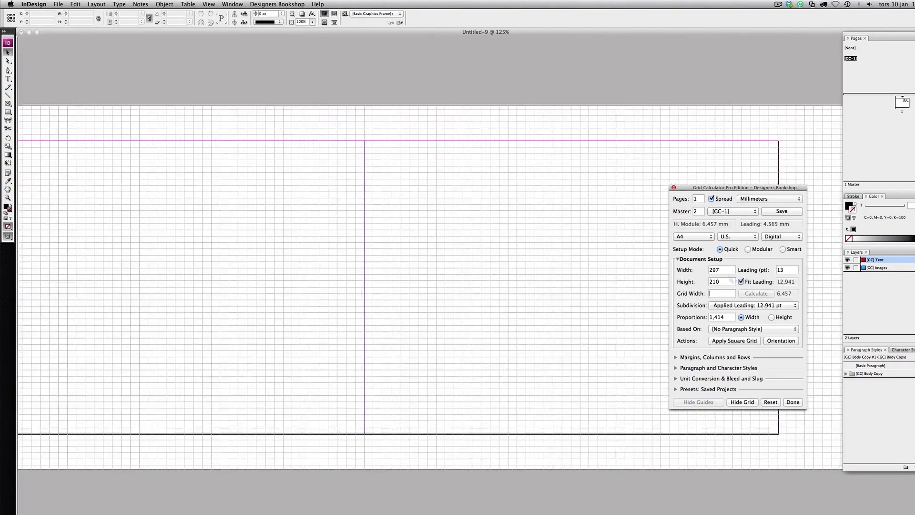
# Zoom in on page 1 and move the grid settings palette off the page to the right
pyautogui.click(613, 284)
pyautogui.press('z')
pyautogui.click(591, 267)
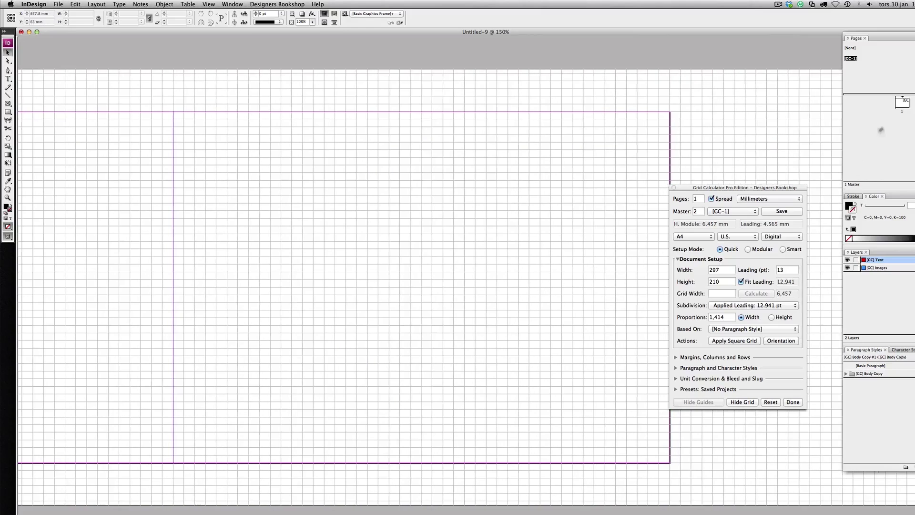
pyautogui.doubleClick(902, 102)
pyautogui.moveTo(729, 187); pyautogui.dragTo(647, 175)
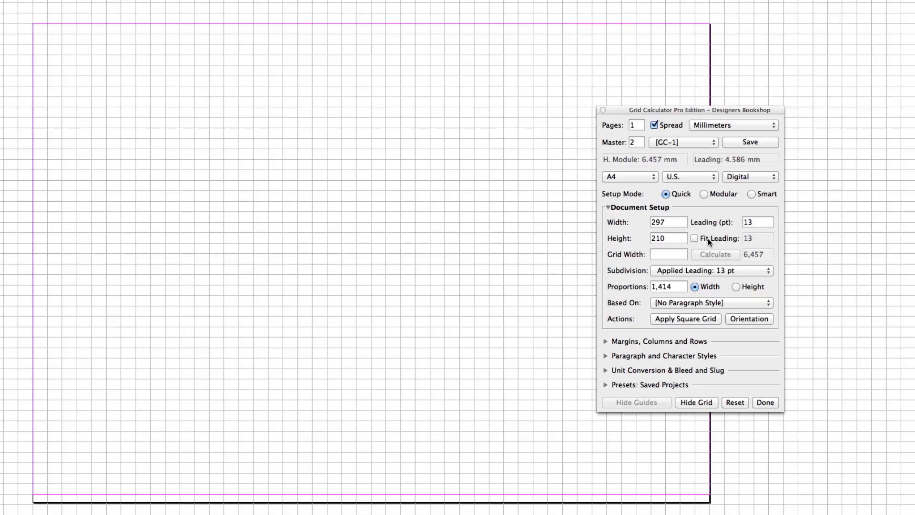
pyautogui.moveTo(716, 108); pyautogui.dragTo(837, 102)
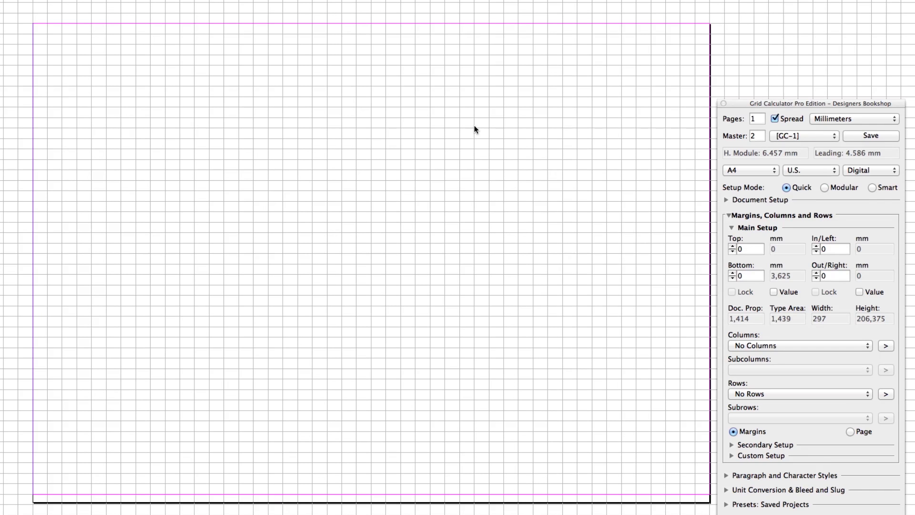
# Draw a 5×10 mm rectangle and align its top with the top margin
pyautogui.press('super+equal')
pyautogui.press('super+equal')
pyautogui.press('super+equal')
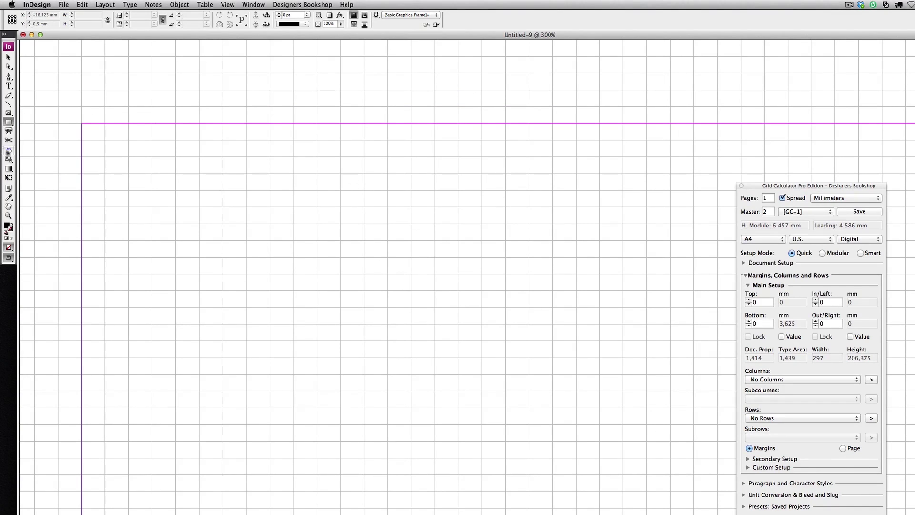
pyautogui.click(366, 228)
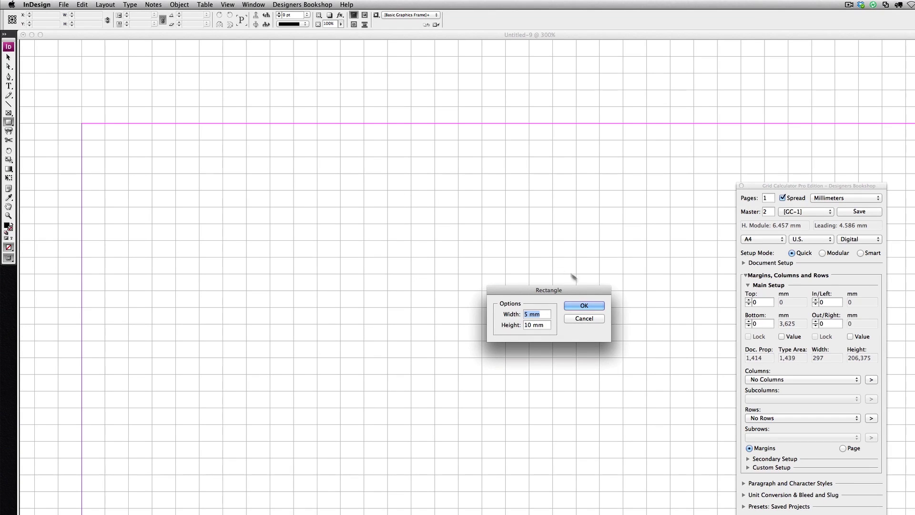
pyautogui.click(584, 305)
pyautogui.press('v')
pyautogui.moveTo(380, 247); pyautogui.dragTo(383, 143)
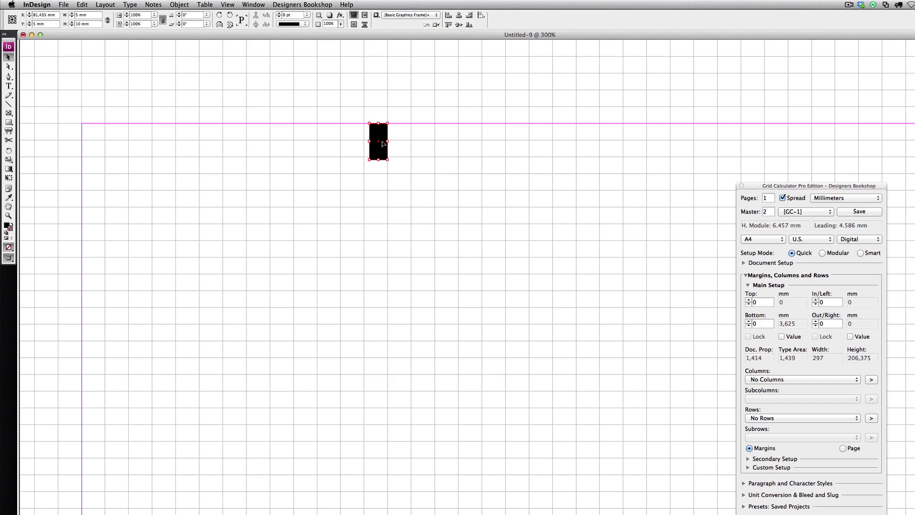
# Paste a copy of the rectangle and move it down to the page bottom
pyautogui.scroll(-20, 429, 215)
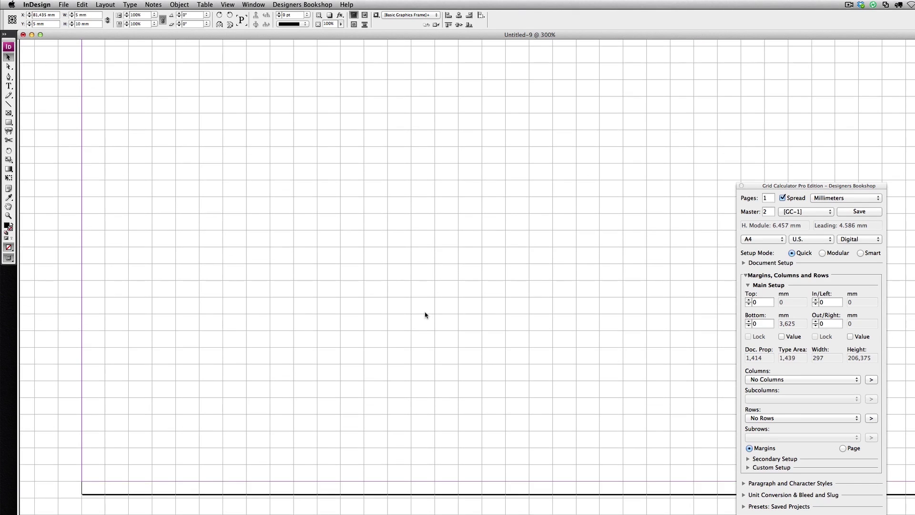
pyautogui.press('super+v')
pyautogui.moveTo(533, 311); pyautogui.dragTo(433, 473)
pyautogui.click(575, 412)
# Zoom in on the top rectangle and raise the top margin to 2 grid units (9,172 mm)
pyautogui.press('z')
pyautogui.keyDown('alt'); pyautogui.click(578, 282); pyautogui.keyUp('alt')
pyautogui.click(560, 262)
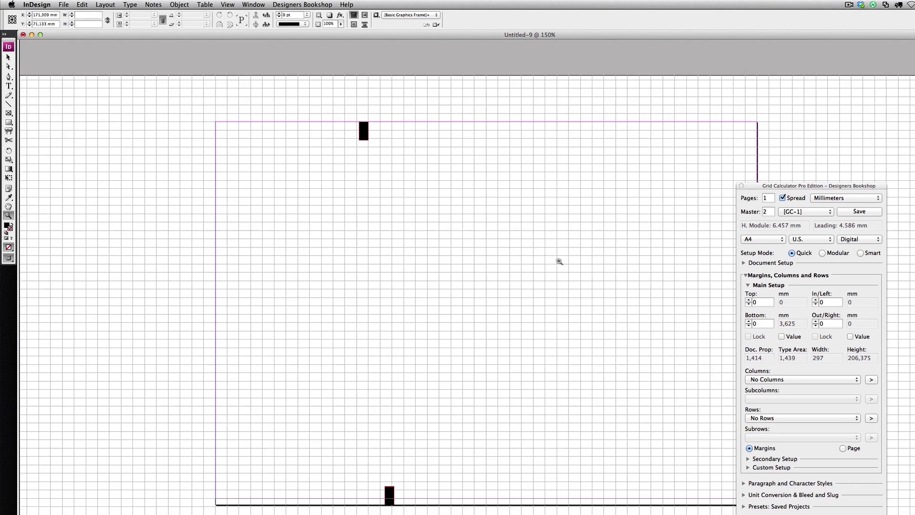
pyautogui.click(415, 191)
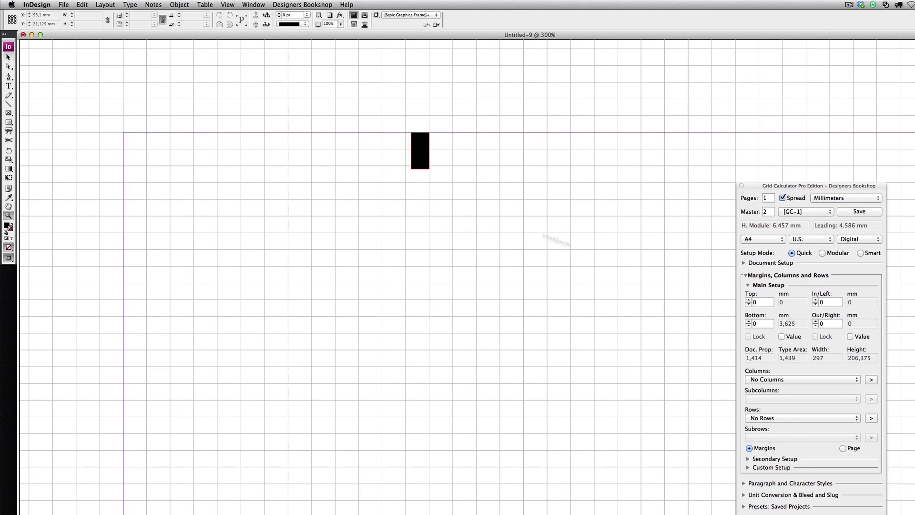
pyautogui.press('v')
pyautogui.click(749, 300)
pyautogui.click(748, 300)
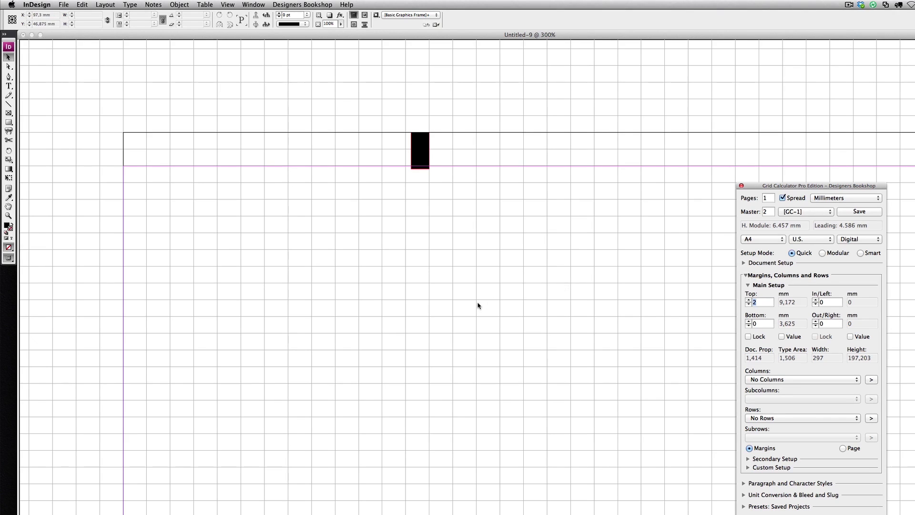
pyautogui.scroll(10, 474, 311)
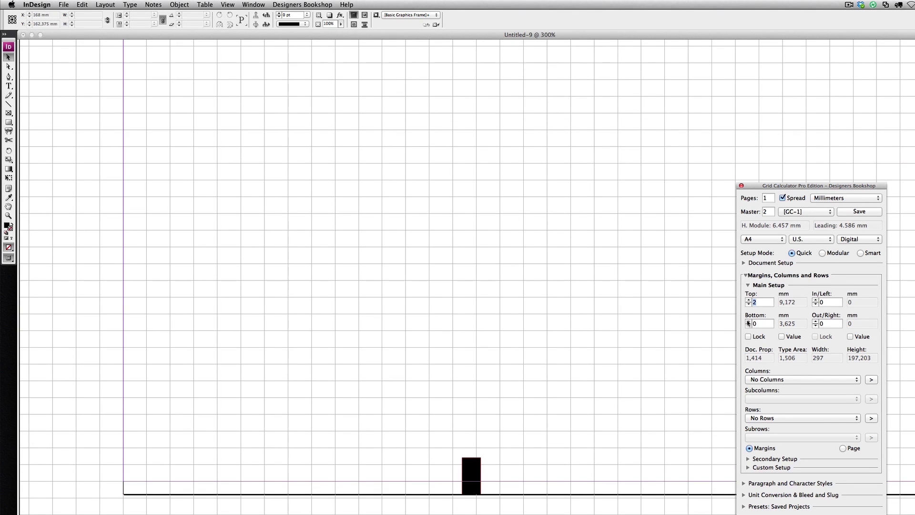
# Set the bottom margin to 2 grid units (12,797 mm), checking it against the bottom rectangle
pyautogui.click(748, 322)
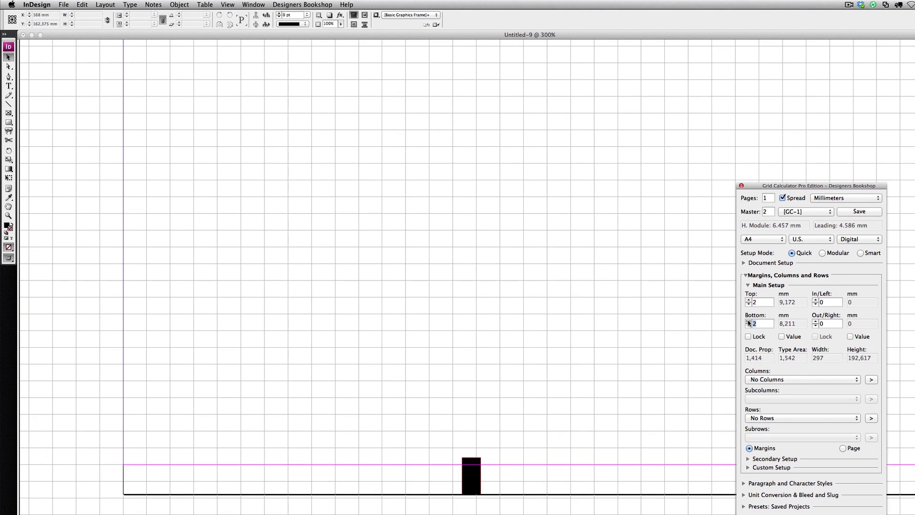
pyautogui.click(748, 322)
pyautogui.click(528, 417)
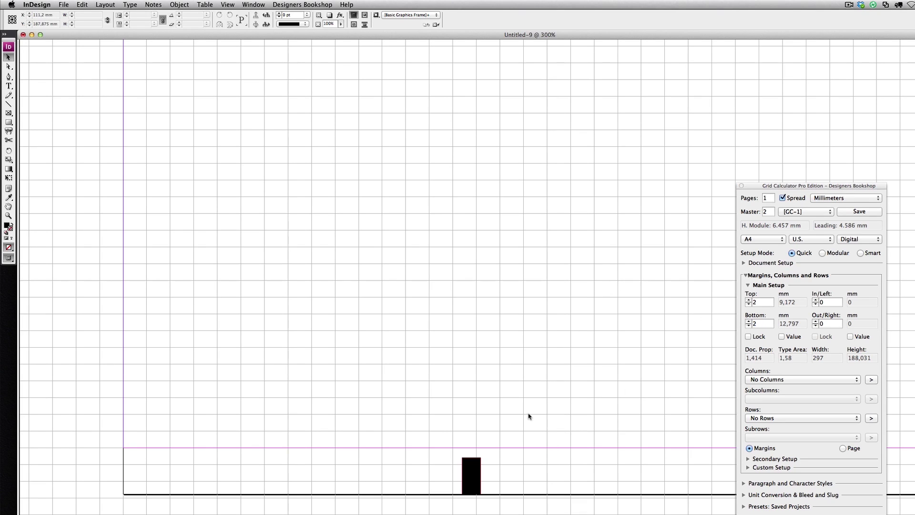
pyautogui.press('z')
pyautogui.moveTo(473, 443); pyautogui.dragTo(478, 453)
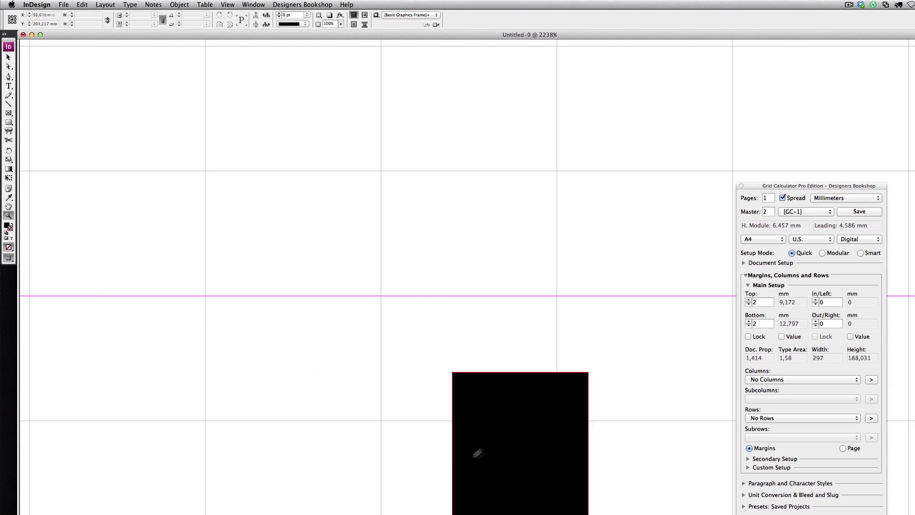
pyautogui.click(749, 325)
pyautogui.click(749, 321)
pyautogui.click(749, 326)
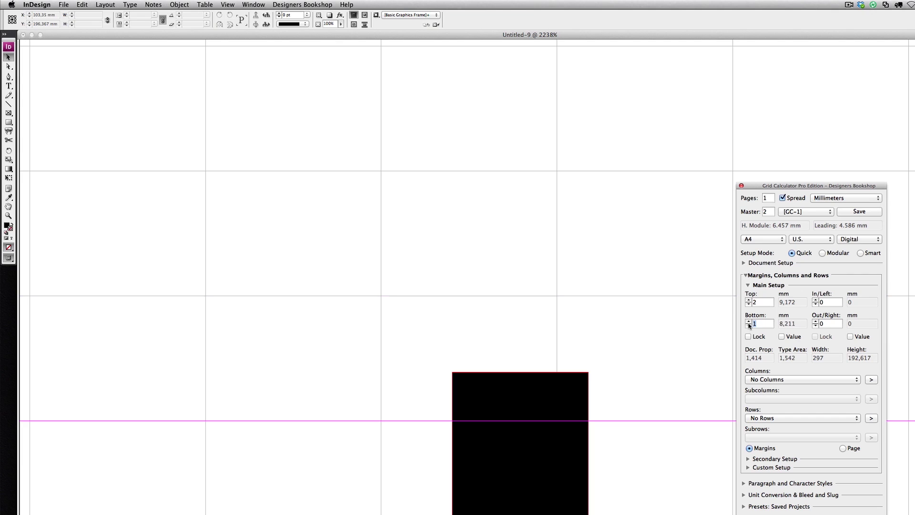
pyautogui.click(749, 321)
pyautogui.click(593, 309)
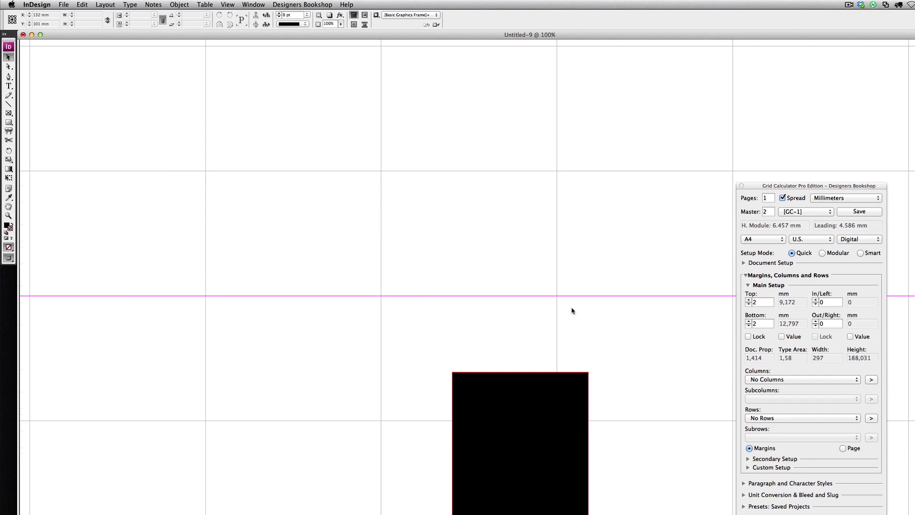
pyautogui.press('super+0')
pyautogui.press('z')
pyautogui.hscroll(3, 553, 272)
pyautogui.press('v')
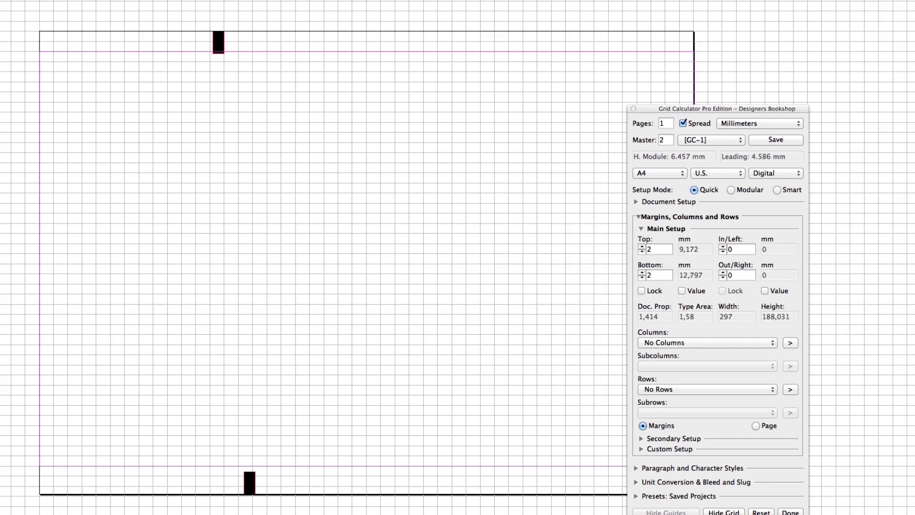
# Add 9,172 and 12,797 in Calculator and halve the sum to get 10,9845
pyautogui.moveTo(529, 232); pyautogui.dragTo(498, 194)
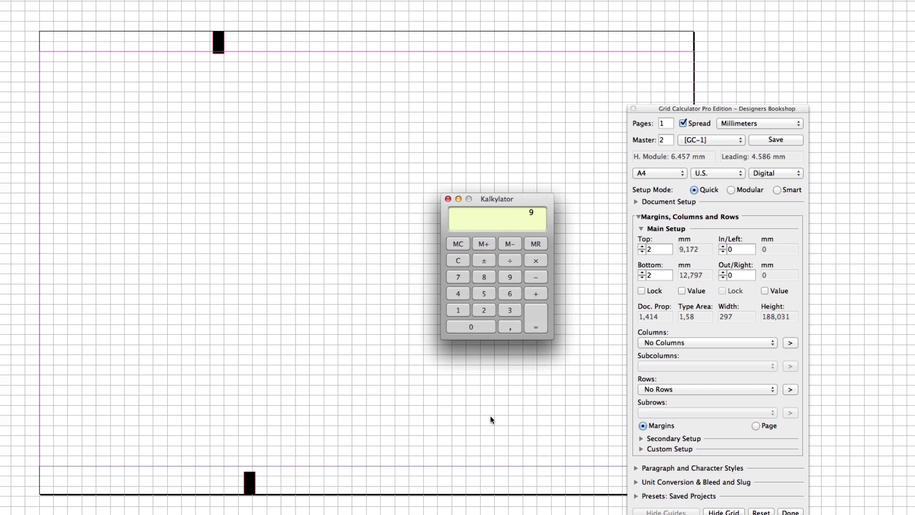
pyautogui.write(',17212,797')
pyautogui.press('Return')
pyautogui.write('/2')
pyautogui.press('Return')
# Enter exact 10,985 mm values for both the top and bottom margins
pyautogui.click(681, 295)
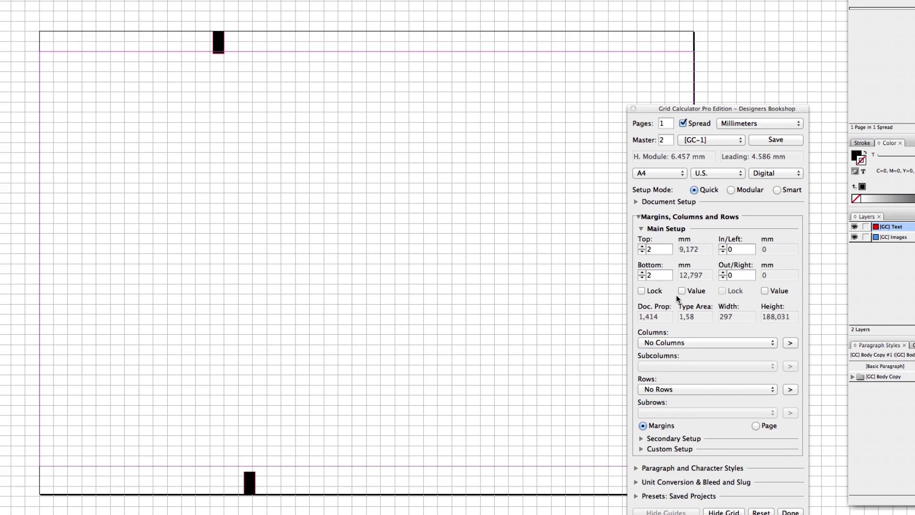
pyautogui.click(682, 291)
pyautogui.click(694, 248)
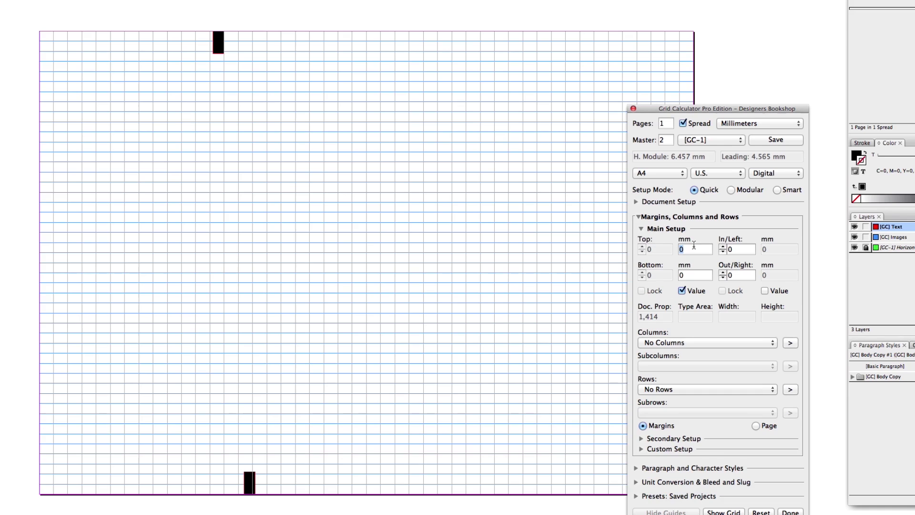
pyautogui.write('10,985')
pyautogui.press('Return')
pyautogui.press('super+c')
pyautogui.press('Tab')
pyautogui.press('super+v')
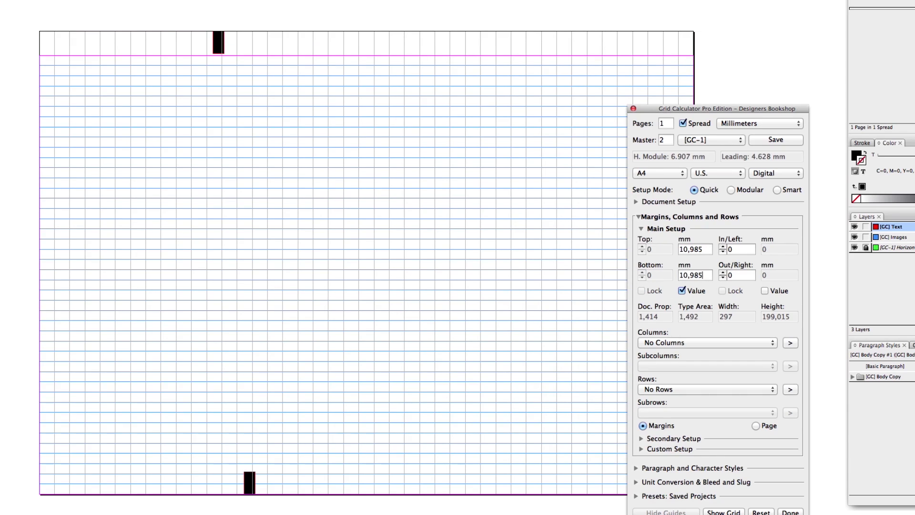
pyautogui.press('Tab')
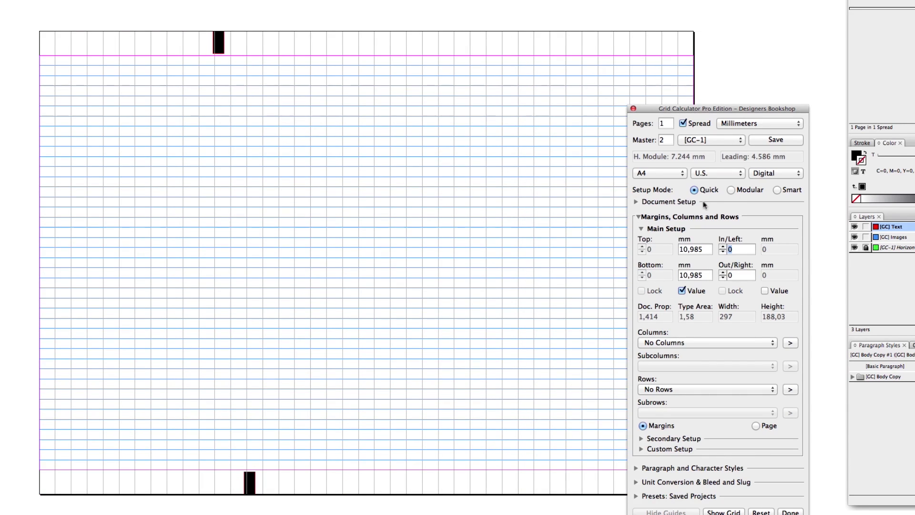
# Reopen the document setup settings and bring the page's right edge into view
pyautogui.click(698, 190)
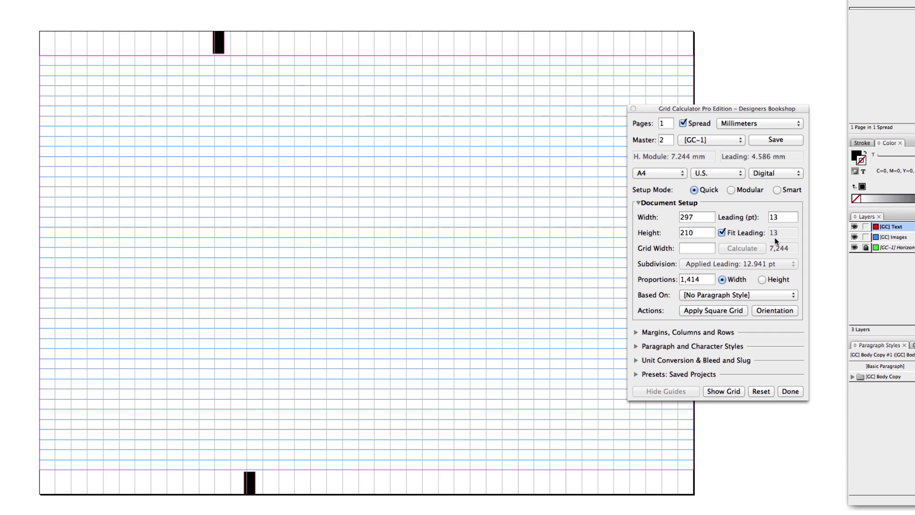
pyautogui.scroll(2, 327, 213)
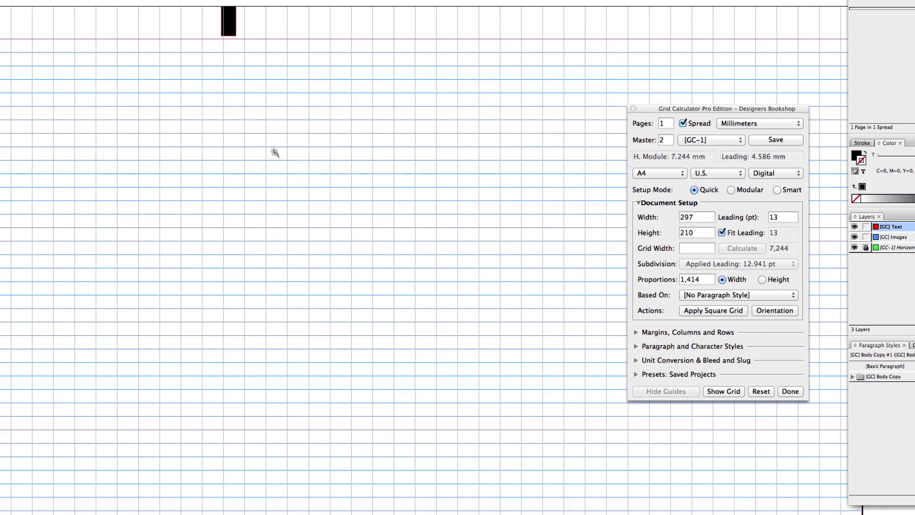
pyautogui.scroll(-5, 245, 64)
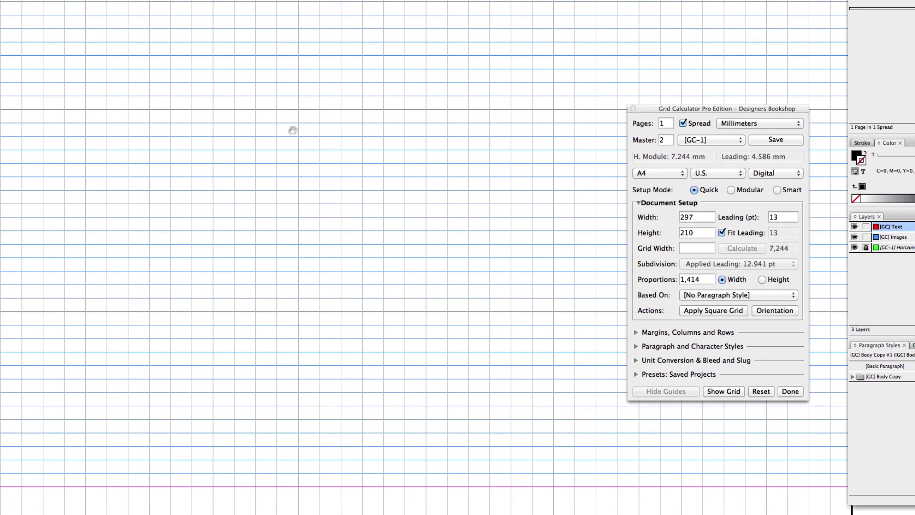
pyautogui.moveTo(292, 130); pyautogui.dragTo(227, 187)
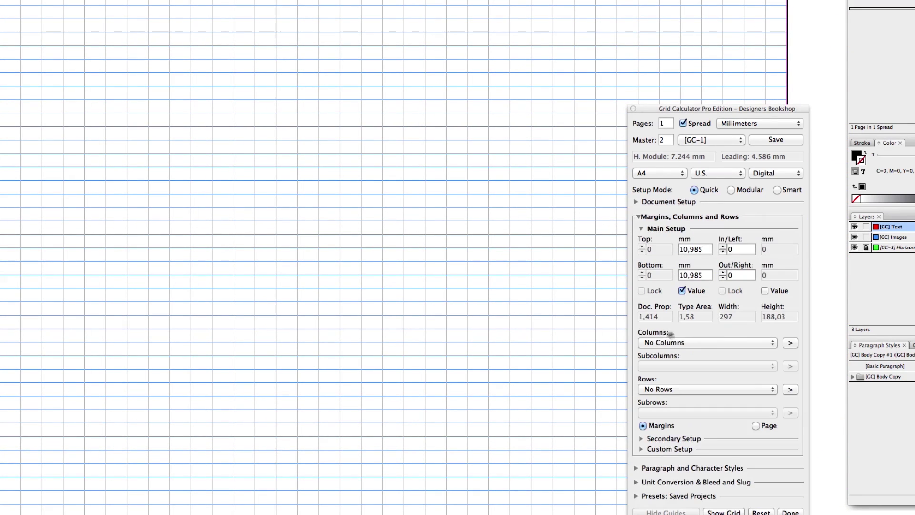
# Set inside and outside margins to 10,985 mm, then select the square at the page's top-left corner
pyautogui.click(667, 334)
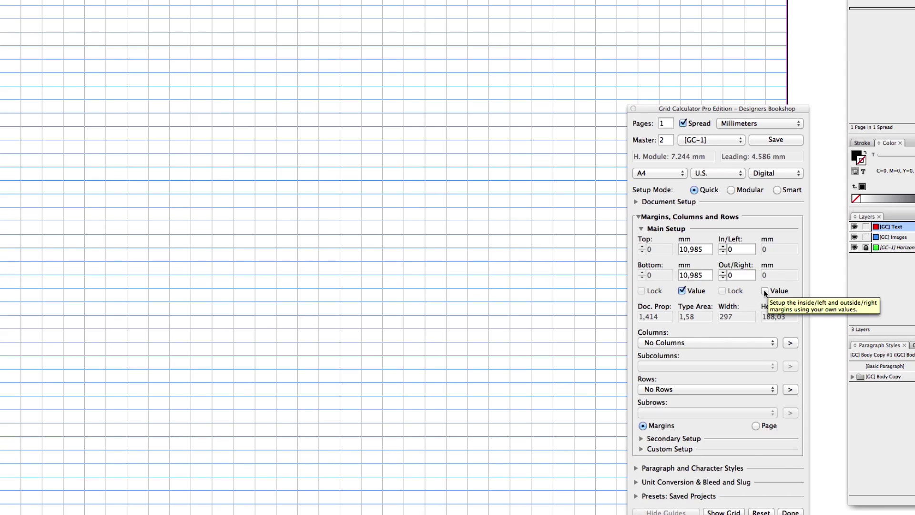
pyautogui.click(764, 292)
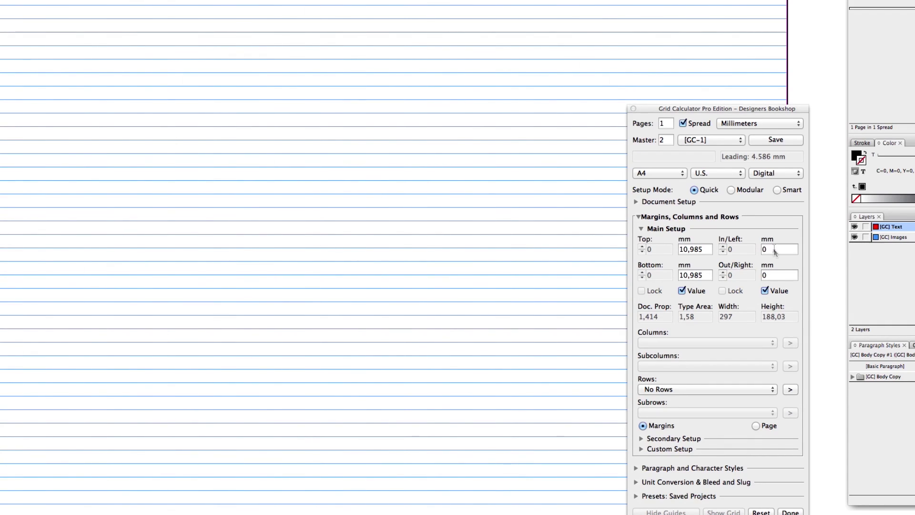
pyautogui.click(774, 249)
pyautogui.press('super+v')
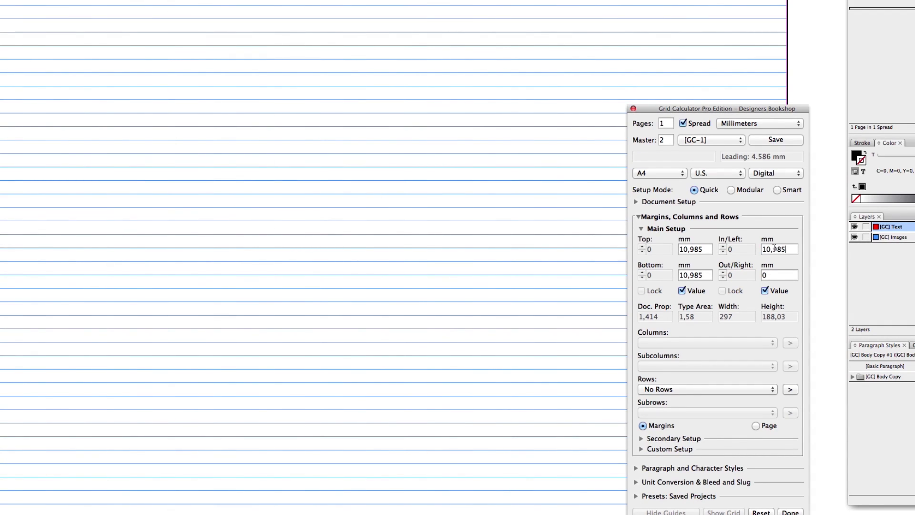
pyautogui.press('Tab')
pyautogui.press('super+v')
pyautogui.press('Tab')
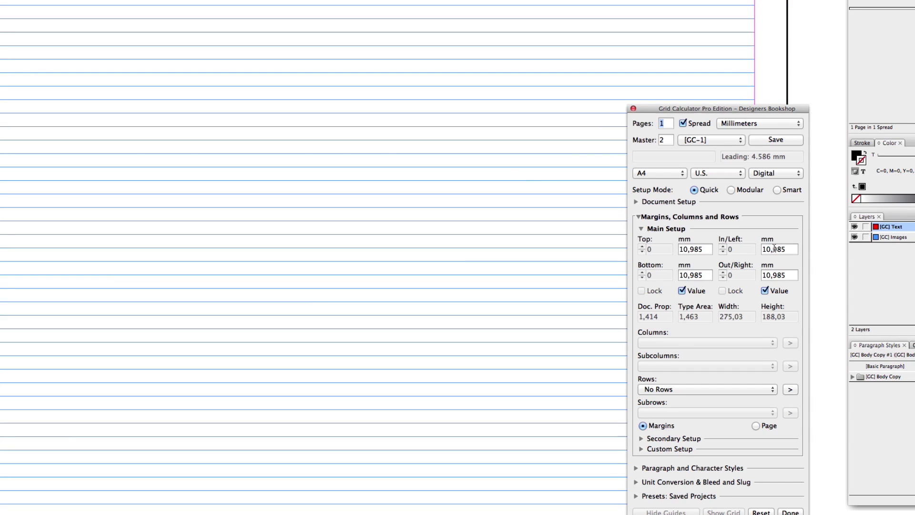
pyautogui.click(71, 132)
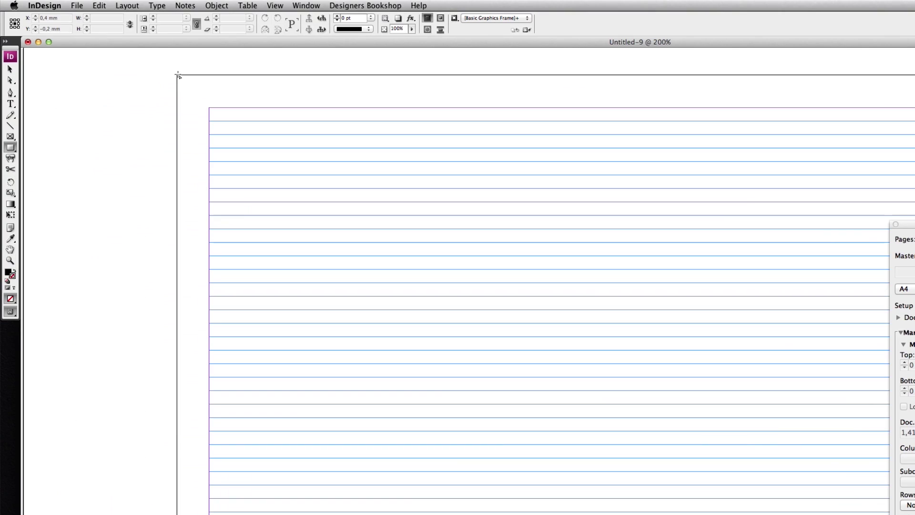
pyautogui.moveTo(177, 75); pyautogui.dragTo(209, 107)
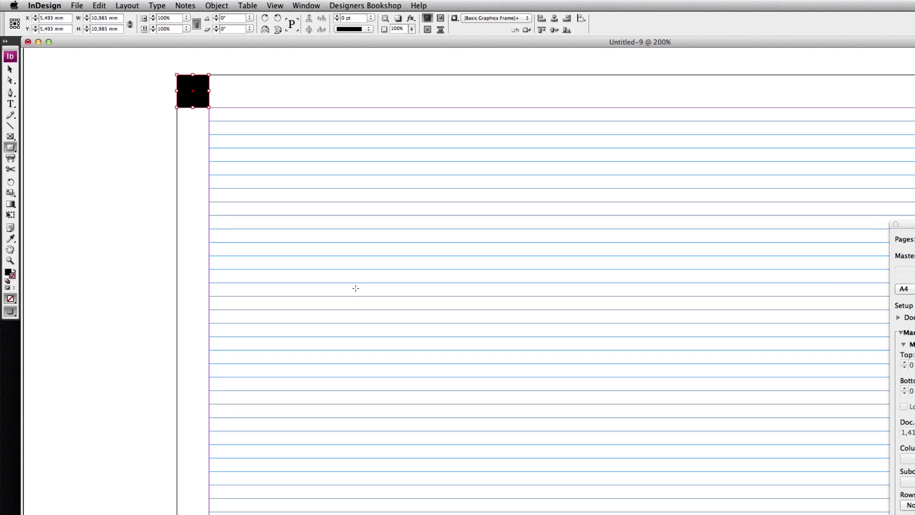
# Delete the black test square from the page's top-left corner
pyautogui.press('Delete')
pyautogui.press('v')
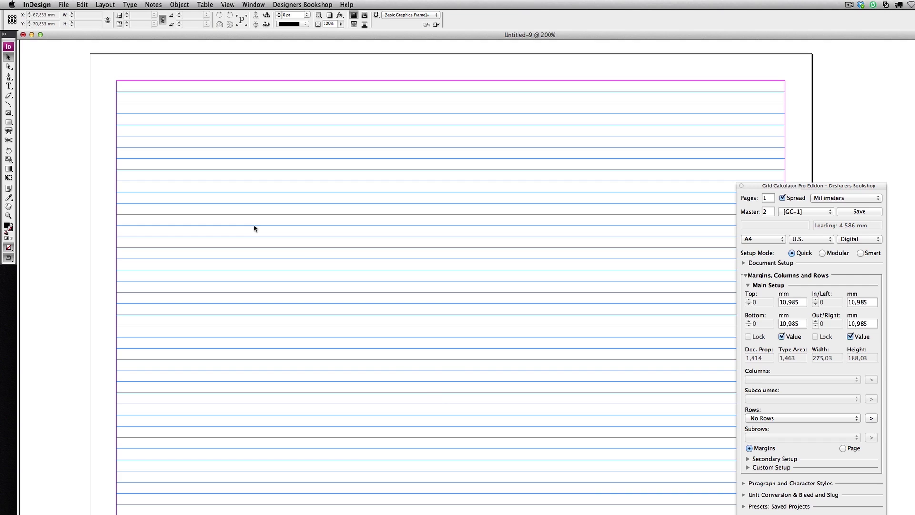
# In Custom Setup, set 12 columns with 3 mm gutters, giving 20,169 mm columns
pyautogui.click(772, 467)
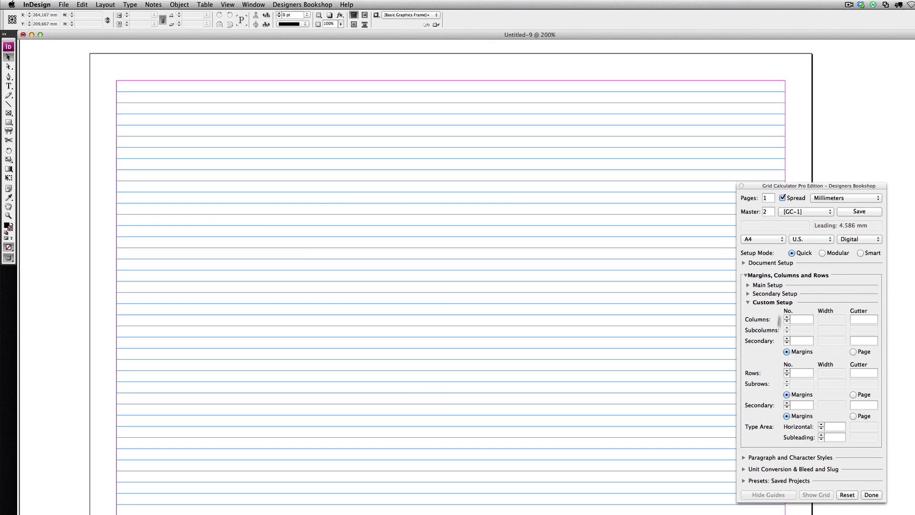
pyautogui.click(805, 319)
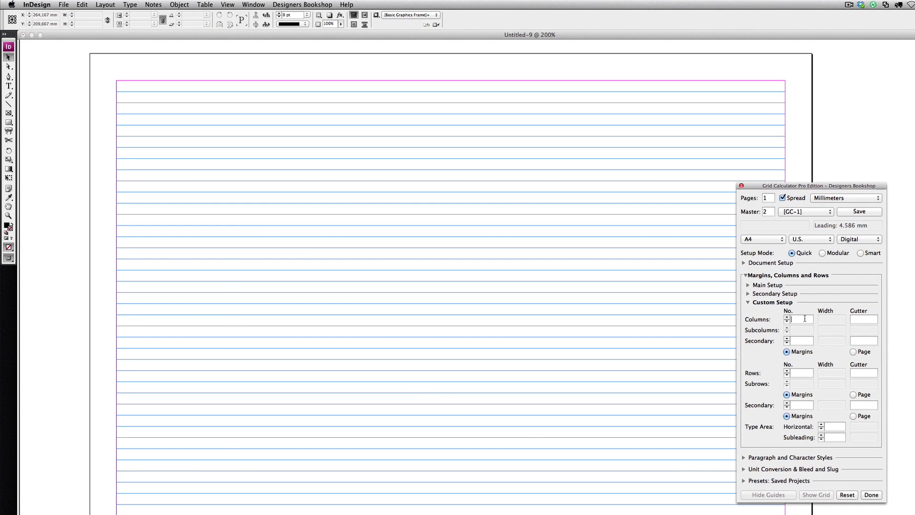
pyautogui.write('12')
pyautogui.press('Tab')
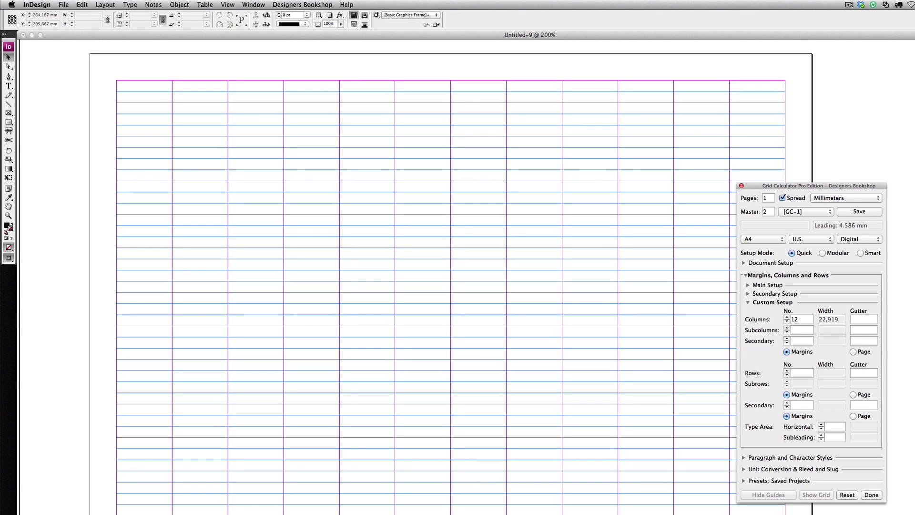
pyautogui.write('3')
pyautogui.press('Tab')
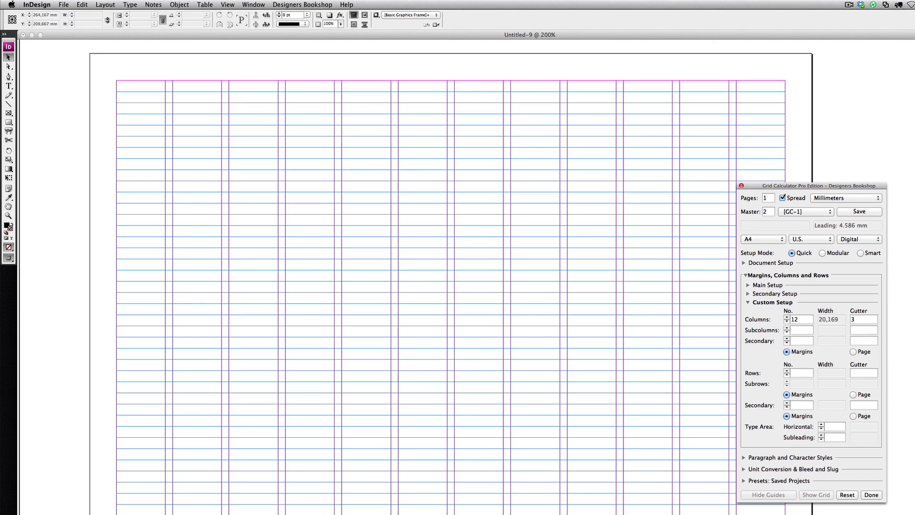
# Try 70 horizontal type-area units, inspect the gutters up close, then change the division to 90
pyautogui.click(835, 427)
pyautogui.write('70')
pyautogui.press('Return')
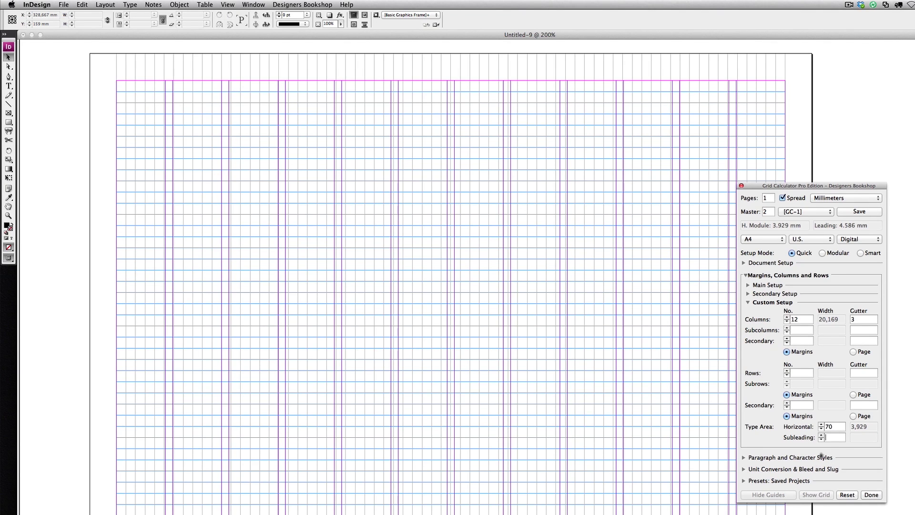
pyautogui.click(694, 348)
pyautogui.press('z')
pyautogui.moveTo(413, 130); pyautogui.dragTo(579, 258)
pyautogui.press('v')
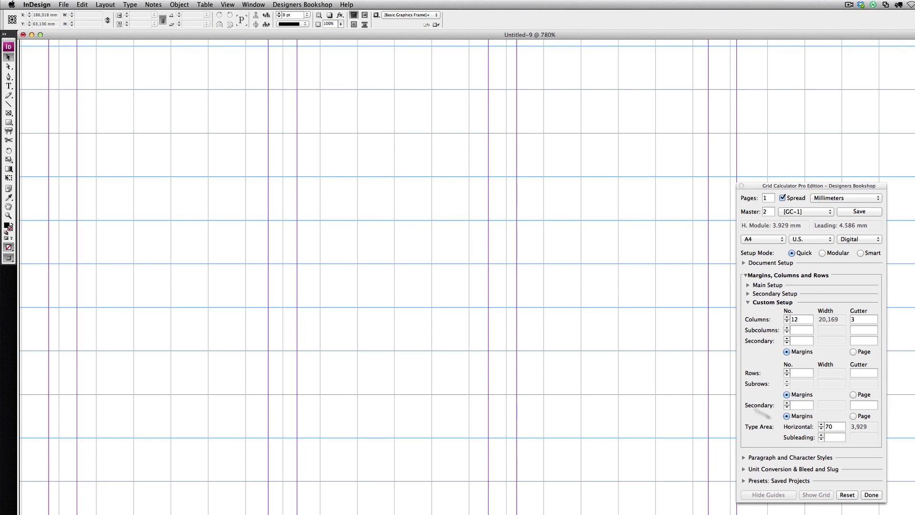
pyautogui.click(839, 448)
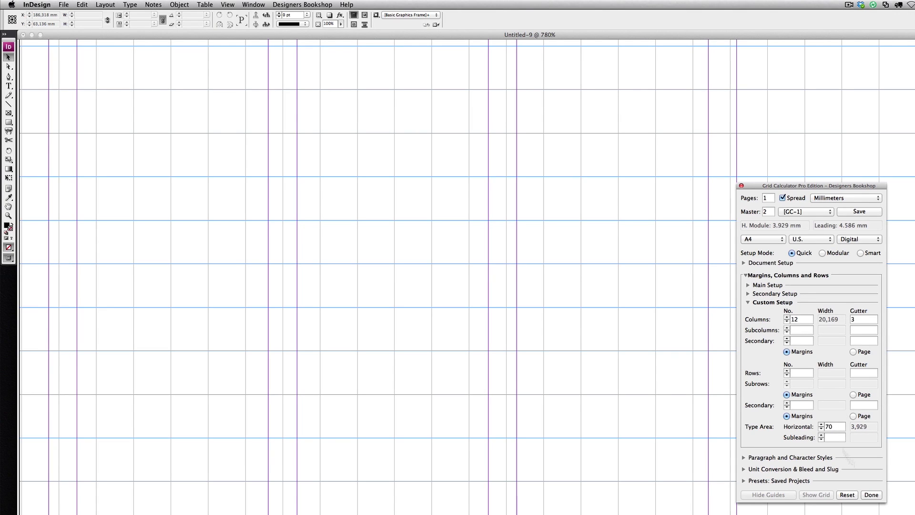
pyautogui.hotkey('shift', 'Up')
pyautogui.hotkey('shift', 'Up')
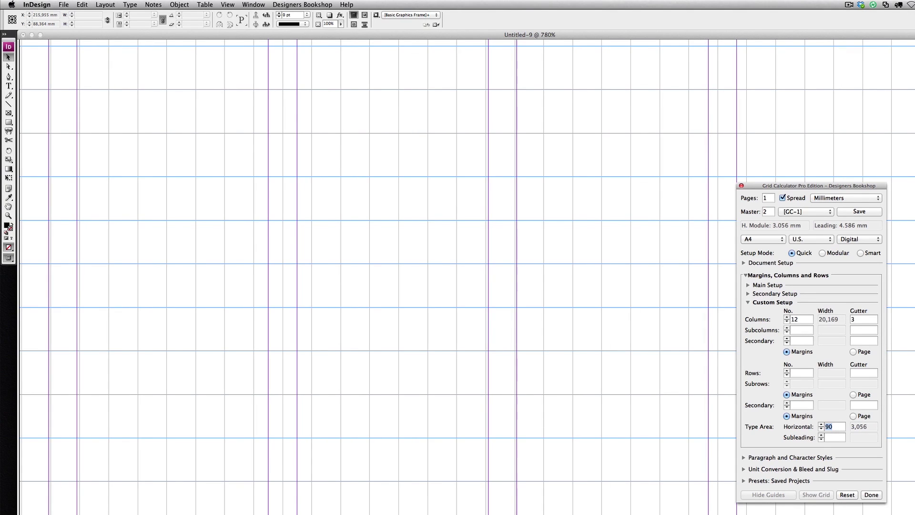
# Zoom the page to 200% and change the horizontal type-area division to 83 (3,314 mm module)
pyautogui.click(660, 404)
pyautogui.press('super+0')
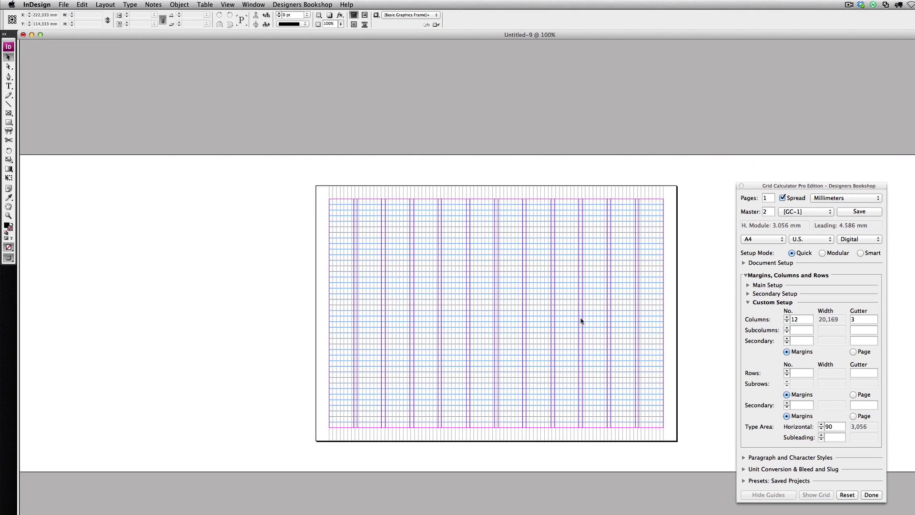
pyautogui.click(504, 282)
pyautogui.click(505, 281)
pyautogui.click(505, 282)
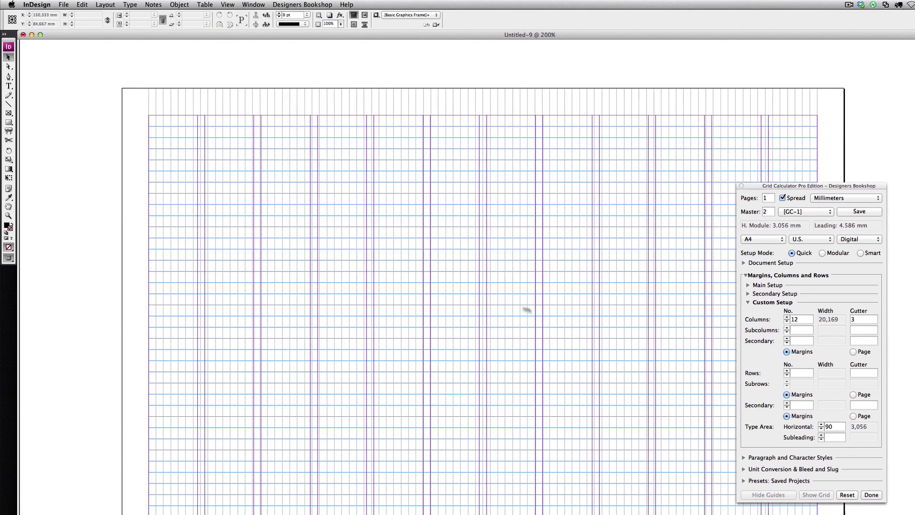
pyautogui.click(842, 427)
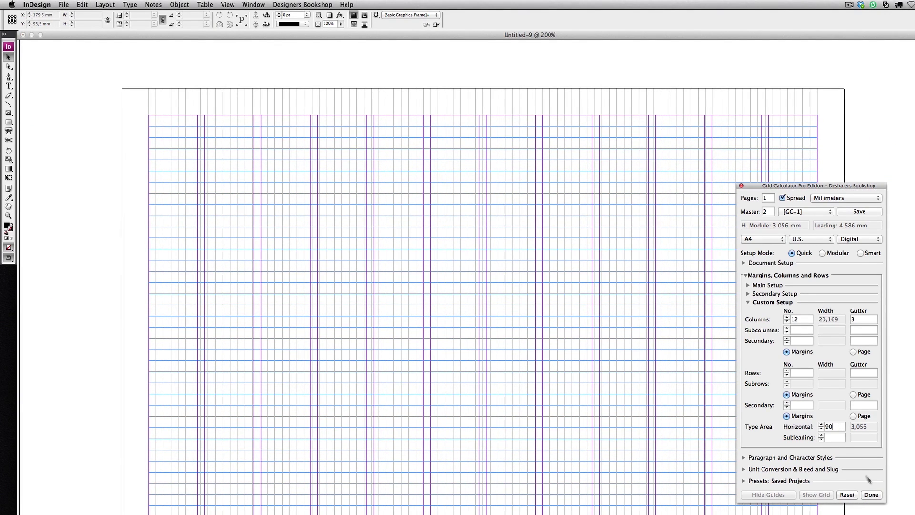
pyautogui.press('BackSpace')
pyautogui.press('BackSpace')
pyautogui.write('83')
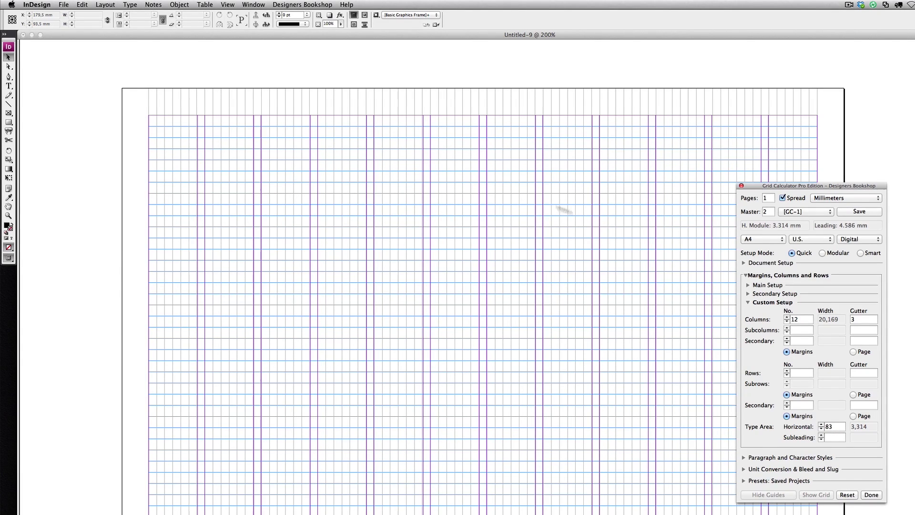
pyautogui.click(453, 230)
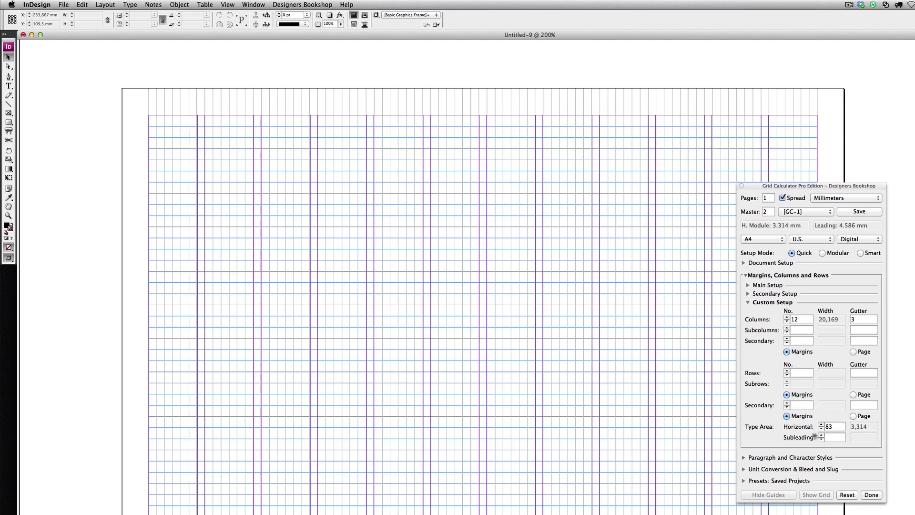
pyautogui.click(827, 427)
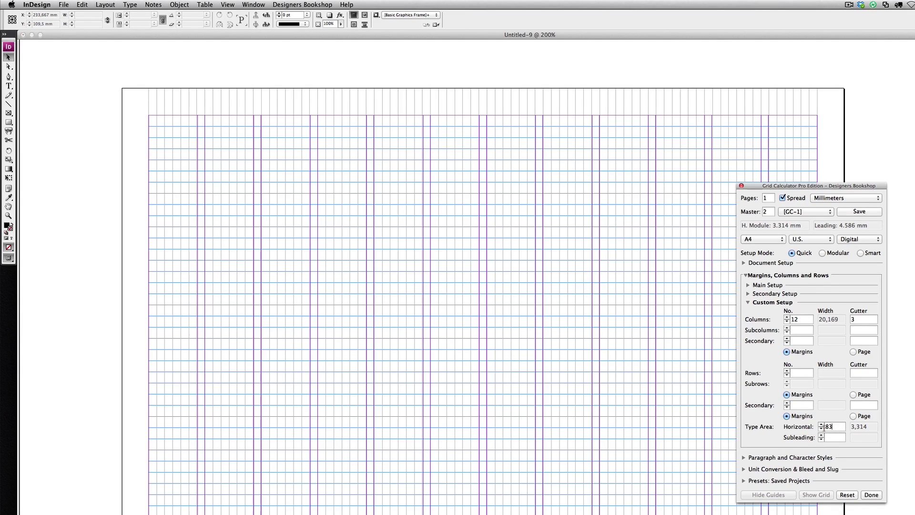
pyautogui.click(719, 390)
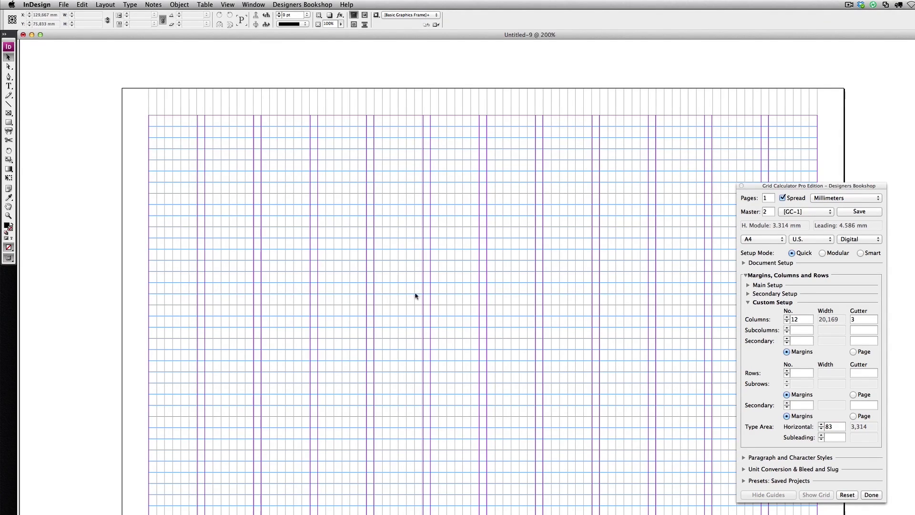
pyautogui.click(868, 319)
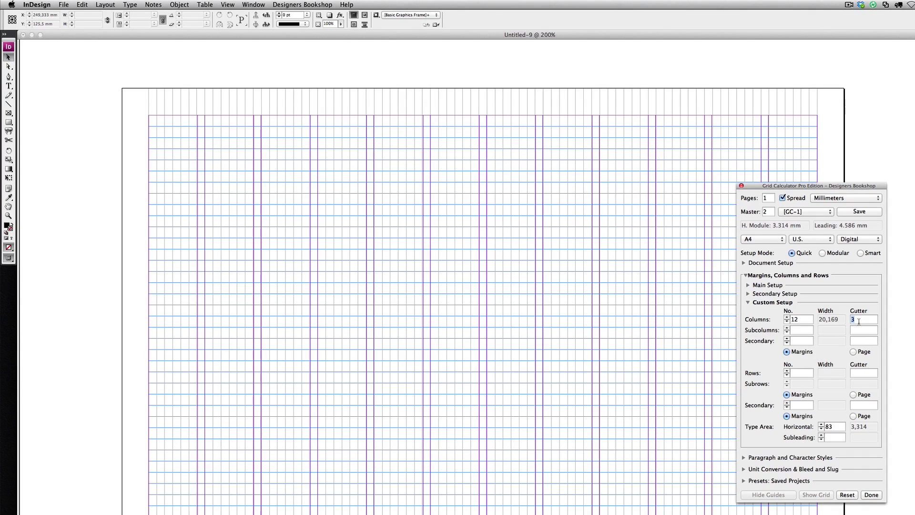
# Set the column gutter to 3,314 mm, narrowing the 12 columns to 19,881 mm
pyautogui.write('3,314')
pyautogui.click(620, 131)
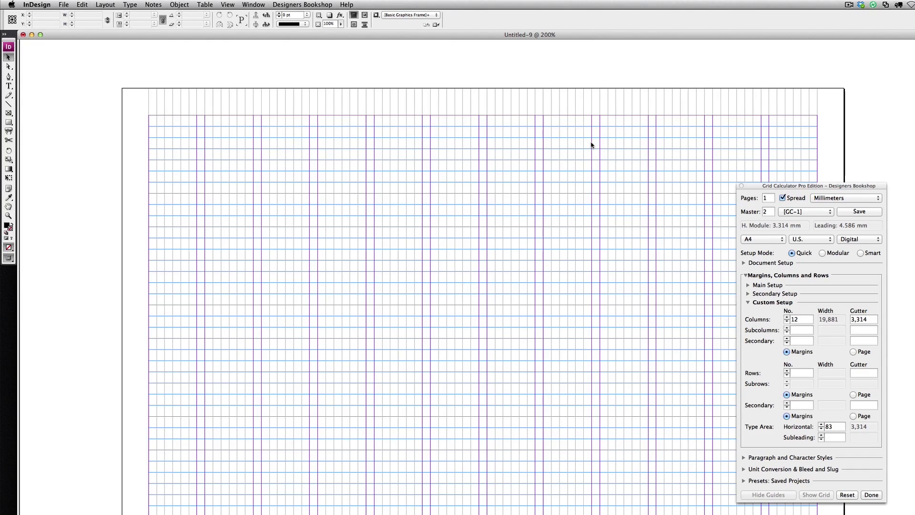